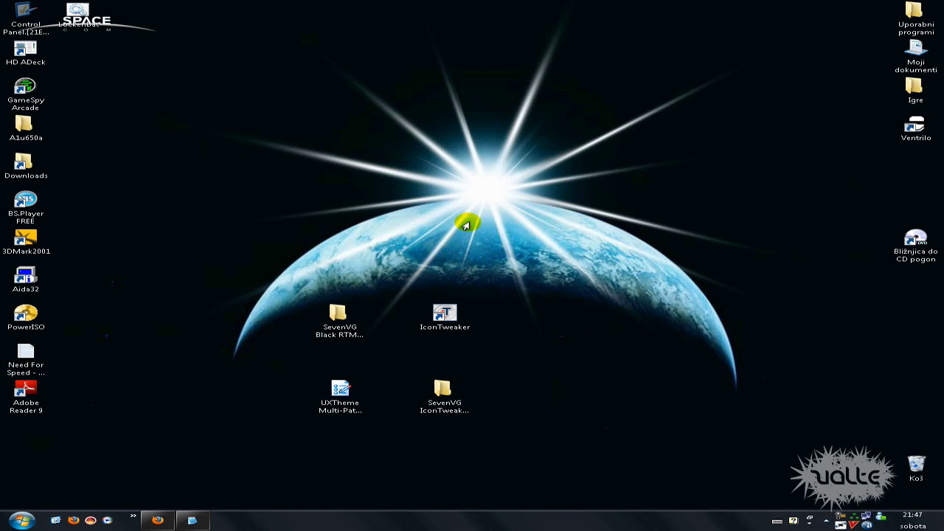
- Restore Firefox and scroll through the SevenVG Black RTM article's preview, download link and instructions
{"action": "left_click", "coordinate": [157, 521]}
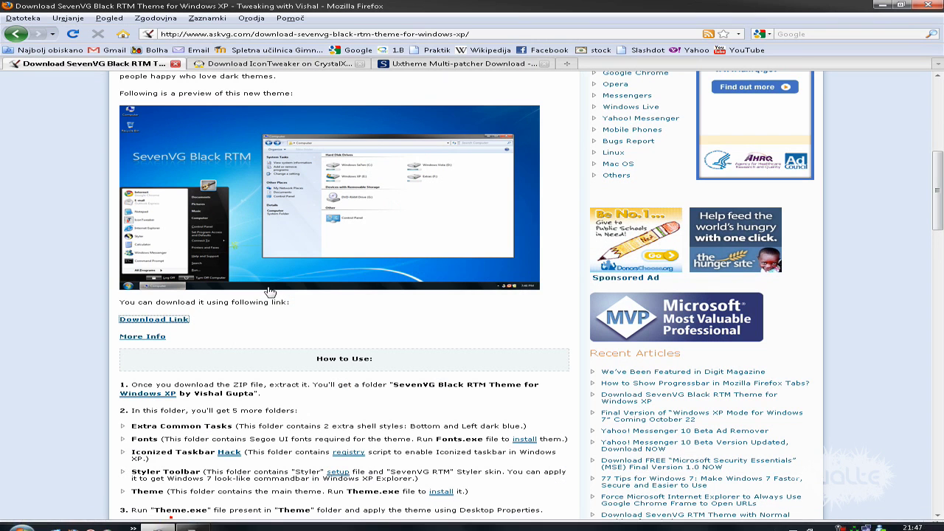
{"action": "left_click_drag", "start_coordinate": [937, 195], "coordinate": [939, 103]}
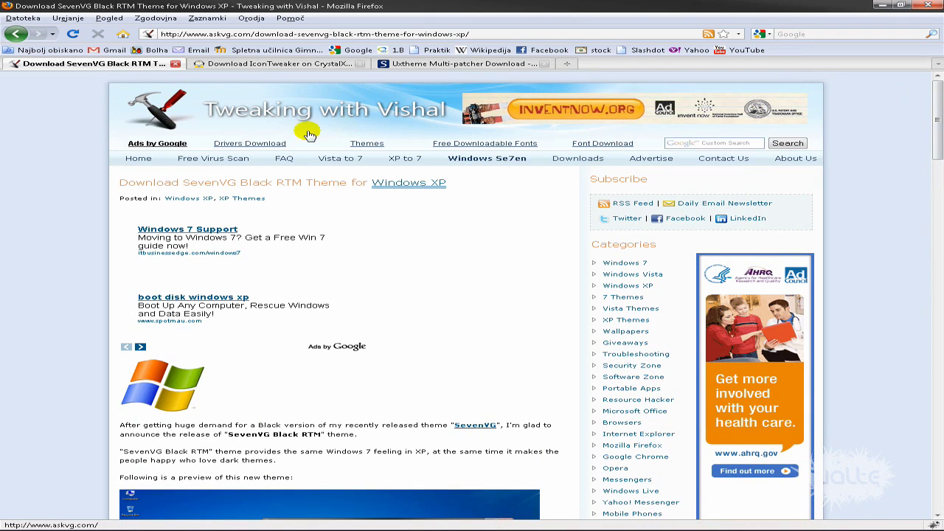
{"action": "left_click", "coordinate": [931, 101]}
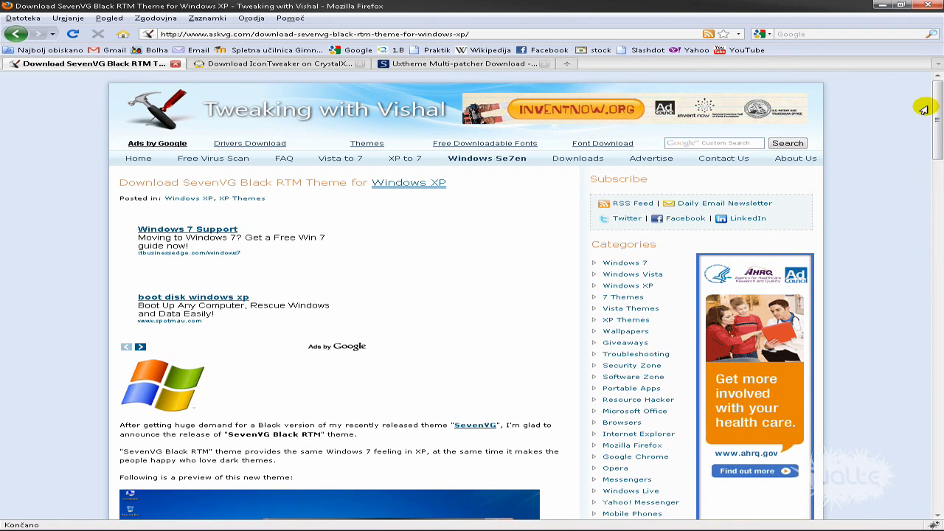
{"action": "left_click_drag", "start_coordinate": [939, 110], "coordinate": [921, 93]}
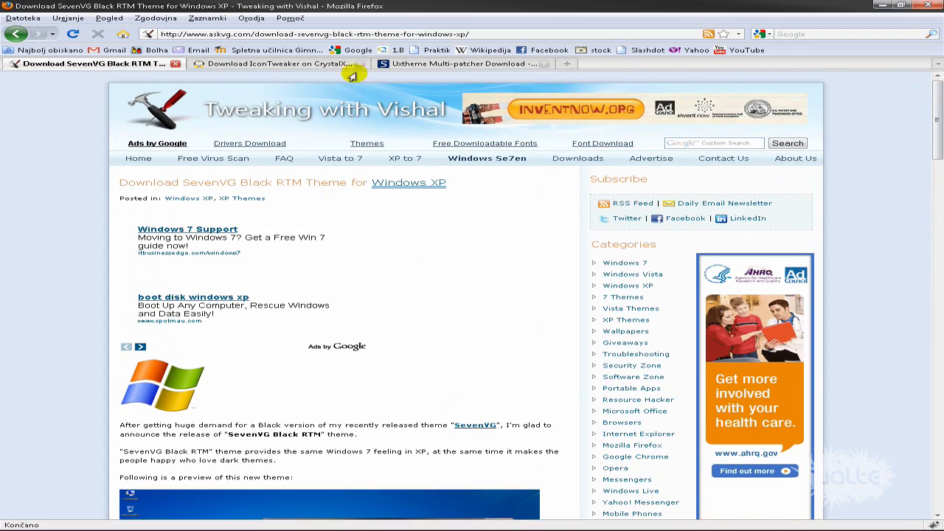
{"action": "left_click", "coordinate": [934, 195]}
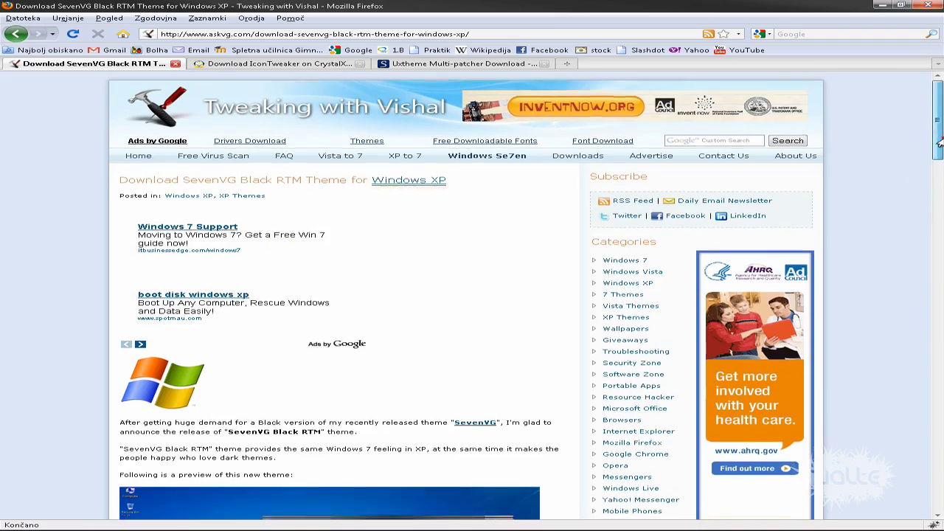
{"action": "left_click_drag", "start_coordinate": [939, 190], "coordinate": [894, 121]}
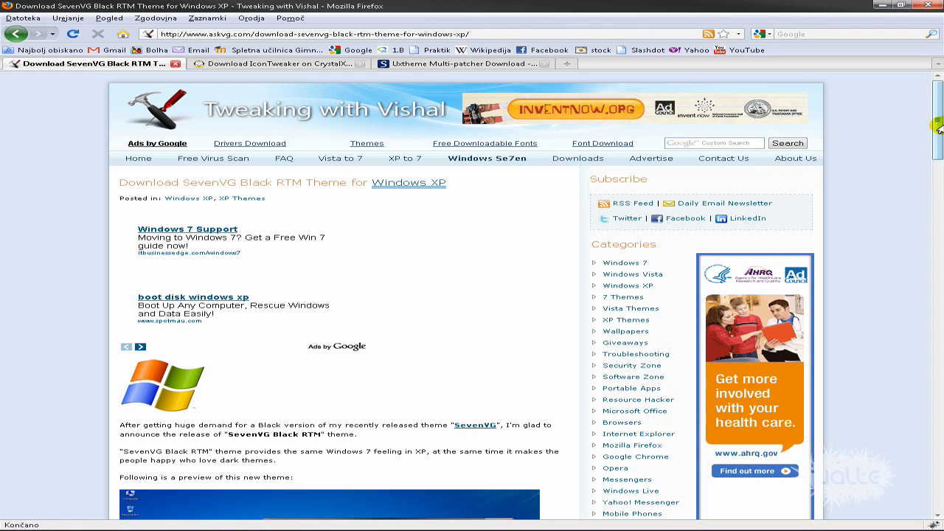
- Minimize Firefox, select UXTheme Multi-Patcher 6.0.exe on the desktop, then bring Firefox back
{"action": "left_click", "coordinate": [880, 6]}
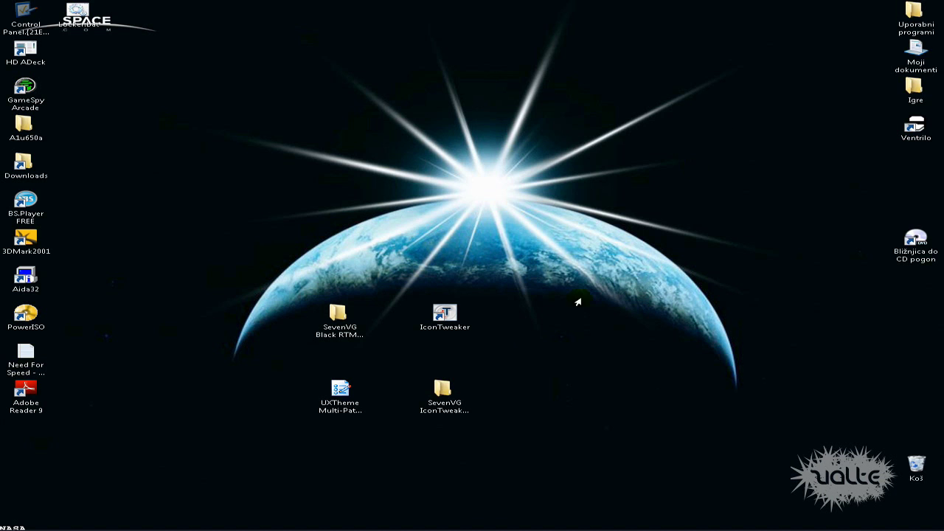
{"action": "left_click", "coordinate": [332, 415]}
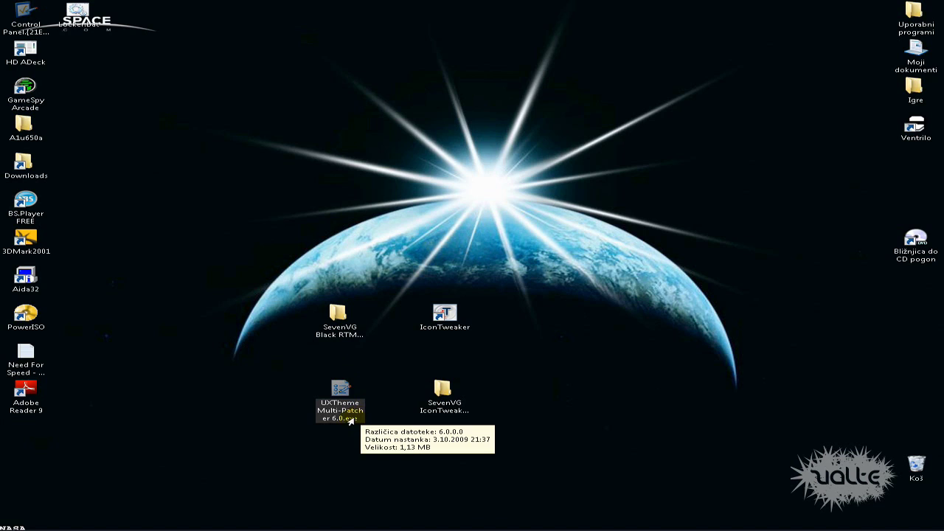
{"action": "mouse_move", "coordinate": [168, 527]}
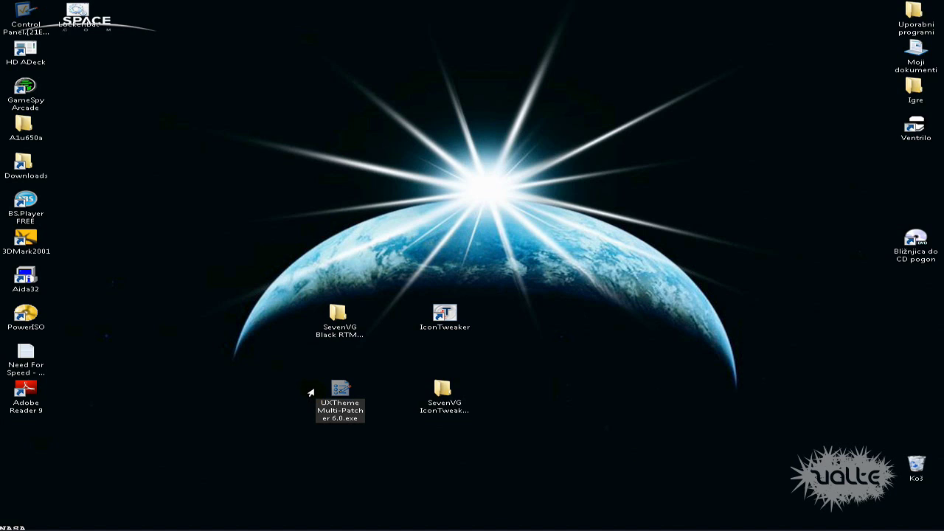
{"action": "mouse_move", "coordinate": [342, 529]}
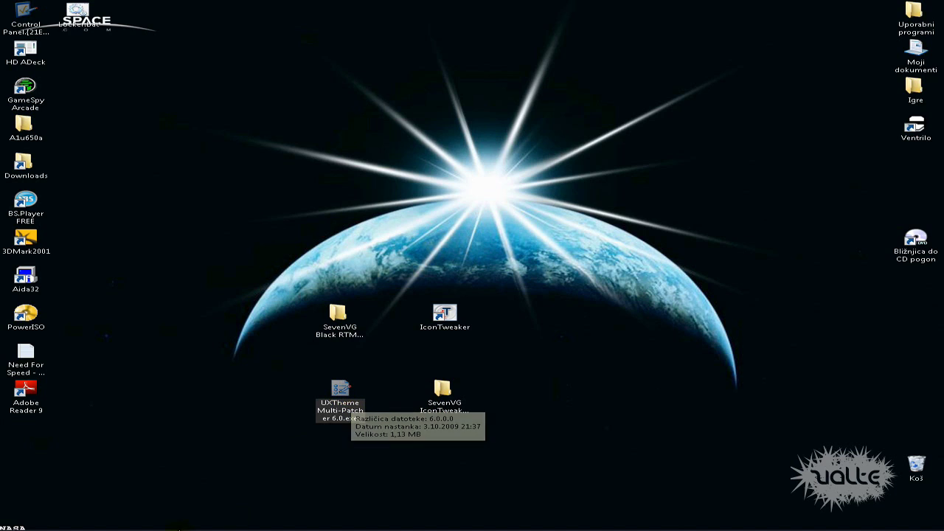
{"action": "left_click", "coordinate": [158, 520]}
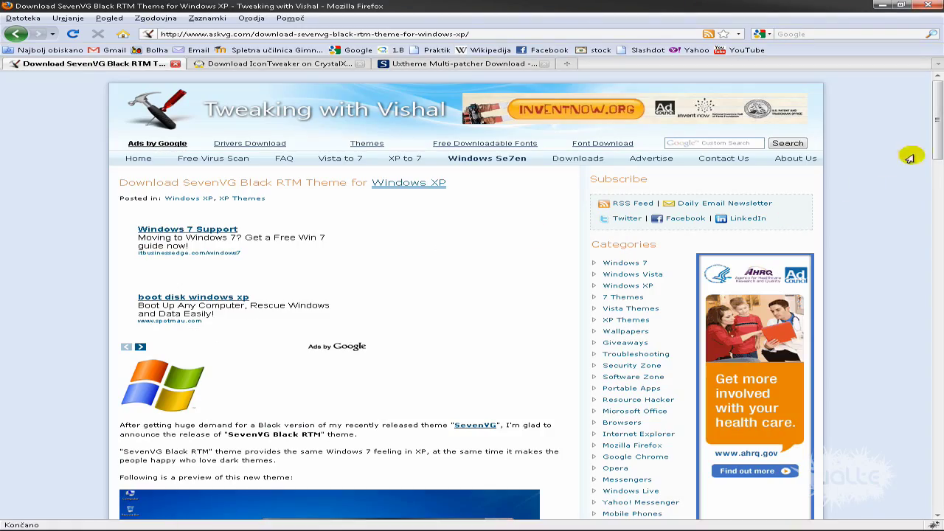
- Go back to the Transform Windows XP guide, follow its SevenVG Black RTM Theme link, then minimize Firefox
{"action": "mouse_move", "coordinate": [936, 140]}
{"action": "left_mouse_down"}
{"action": "mouse_move", "coordinate": [937, 245]}
{"action": "mouse_move", "coordinate": [933, 150]}
{"action": "left_mouse_up"}
{"action": "left_click", "coordinate": [16, 34]}
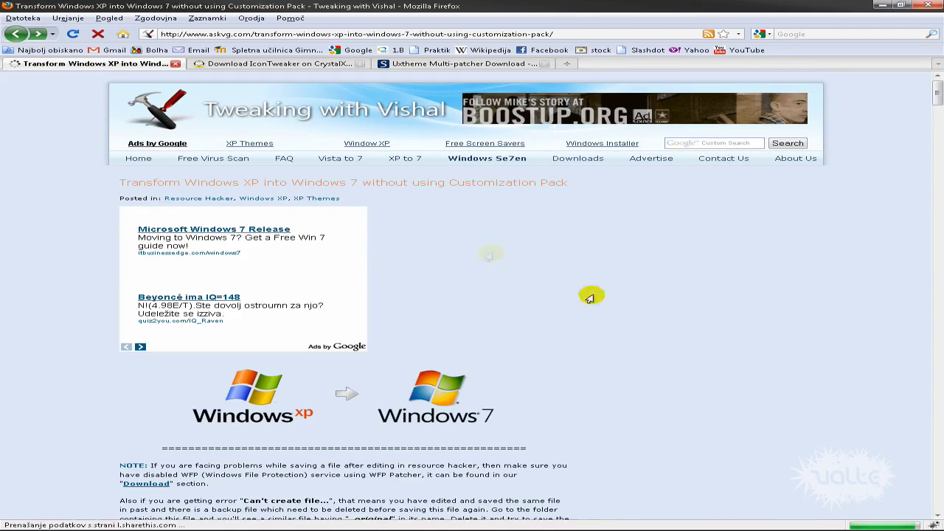
{"action": "left_click_drag", "start_coordinate": [937, 88], "coordinate": [936, 141]}
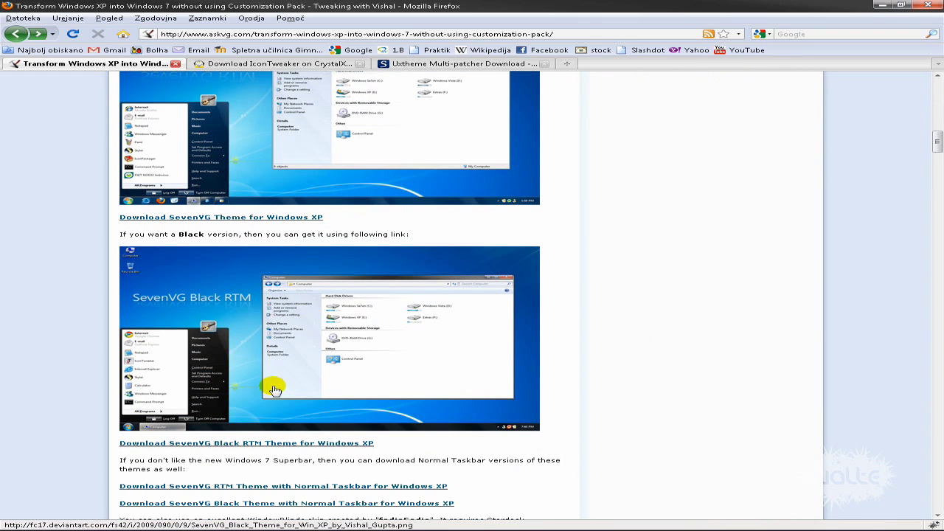
{"action": "left_click", "coordinate": [191, 443]}
{"action": "left_click", "coordinate": [236, 443]}
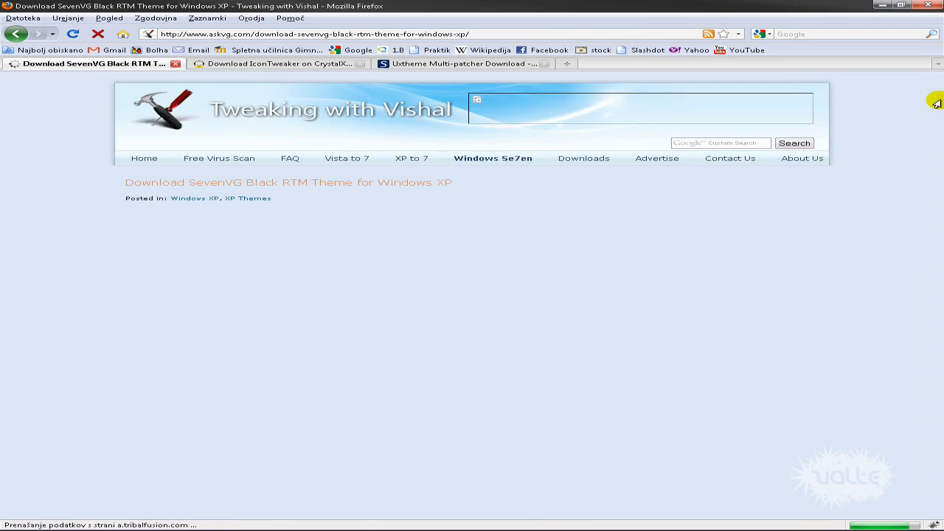
{"action": "left_click_drag", "start_coordinate": [935, 99], "coordinate": [938, 170]}
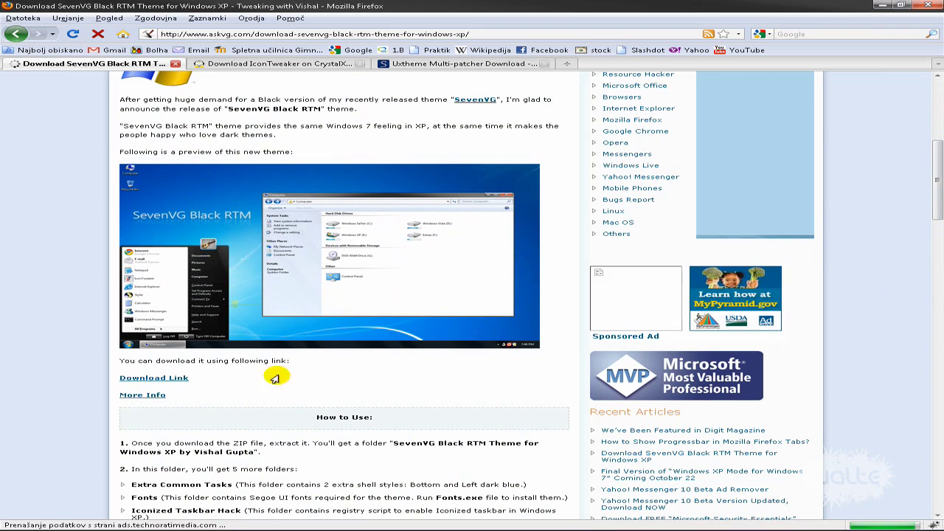
{"action": "left_click", "coordinate": [879, 6]}
- Open the SevenVG Black RTM and Styler Toolbar folders and launch First Install Me.msi
{"action": "left_click", "coordinate": [337, 316]}
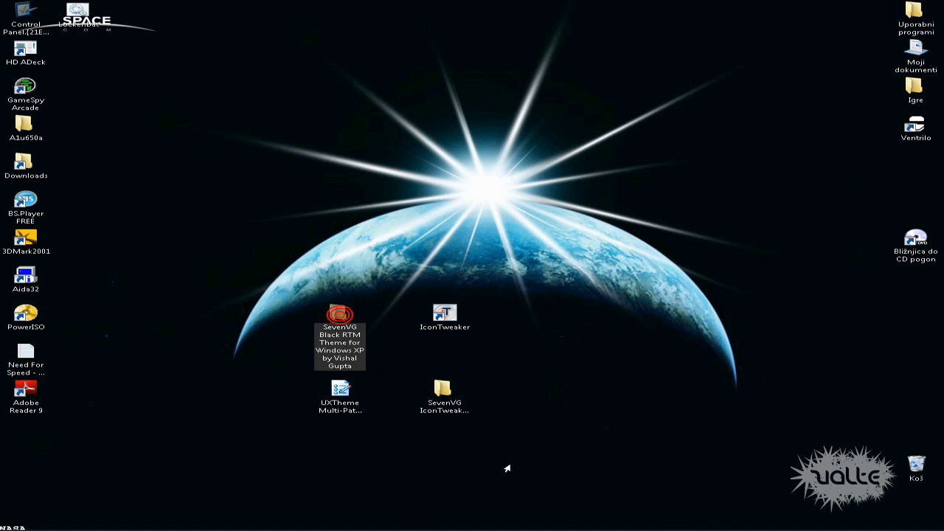
{"action": "double_click", "coordinate": [344, 334]}
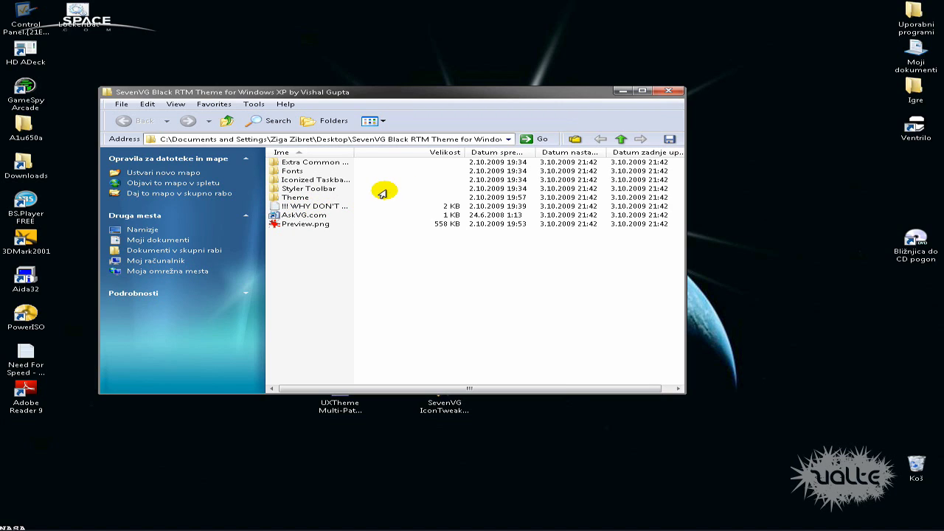
{"action": "mouse_move", "coordinate": [322, 192]}
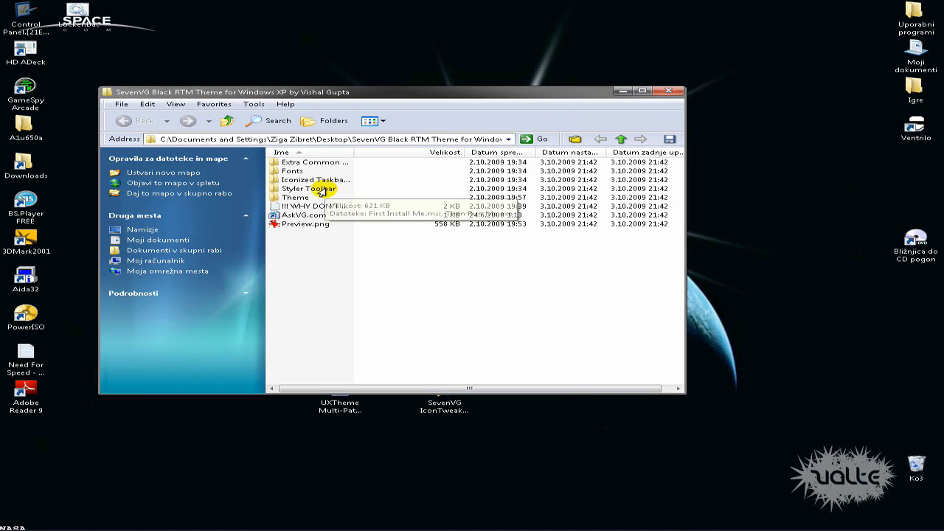
{"action": "double_click", "coordinate": [316, 190]}
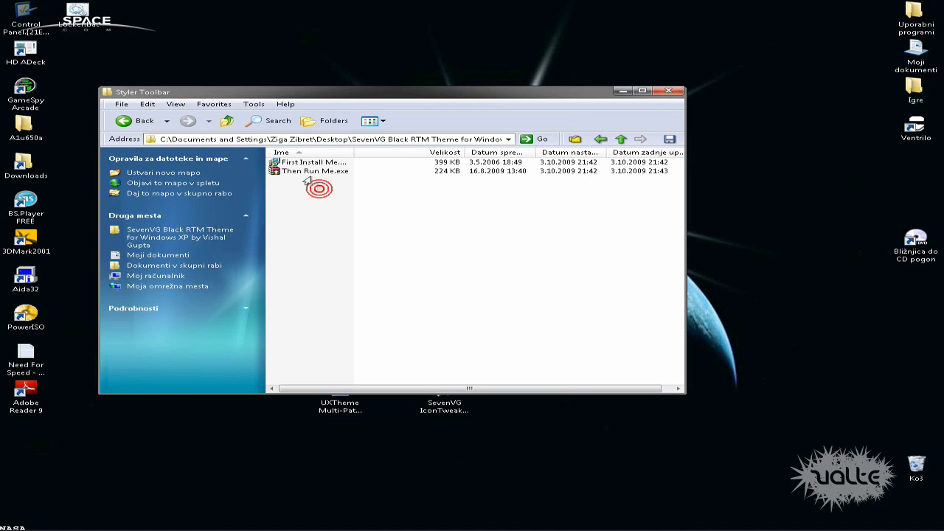
{"action": "mouse_move", "coordinate": [310, 164]}
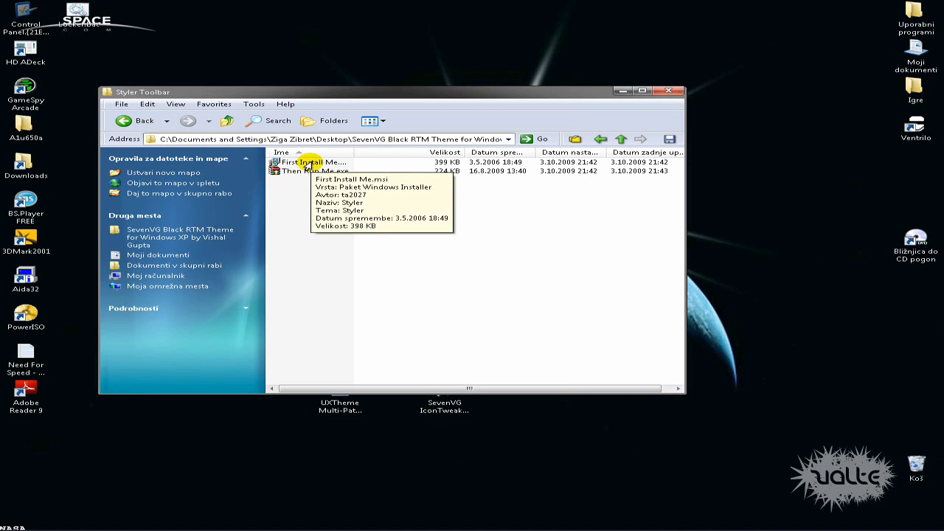
{"action": "left_click", "coordinate": [308, 163]}
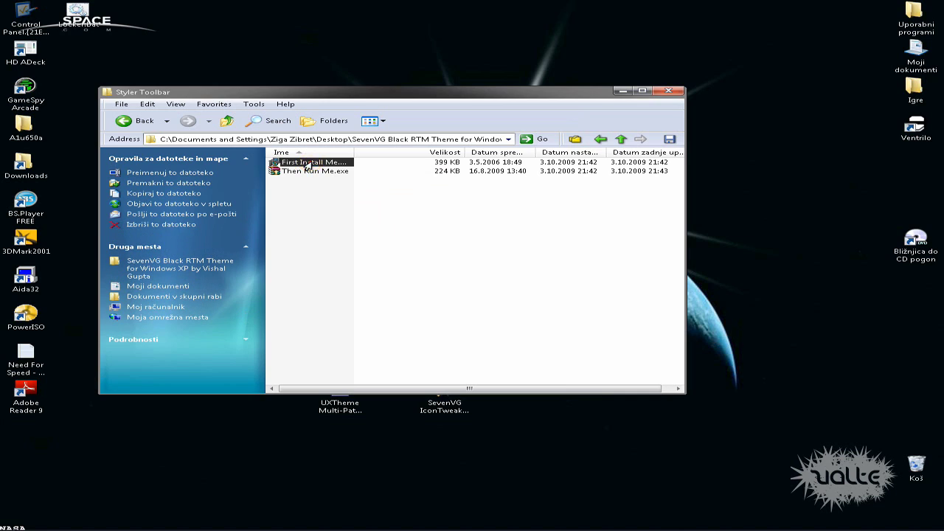
{"action": "double_click", "coordinate": [308, 163]}
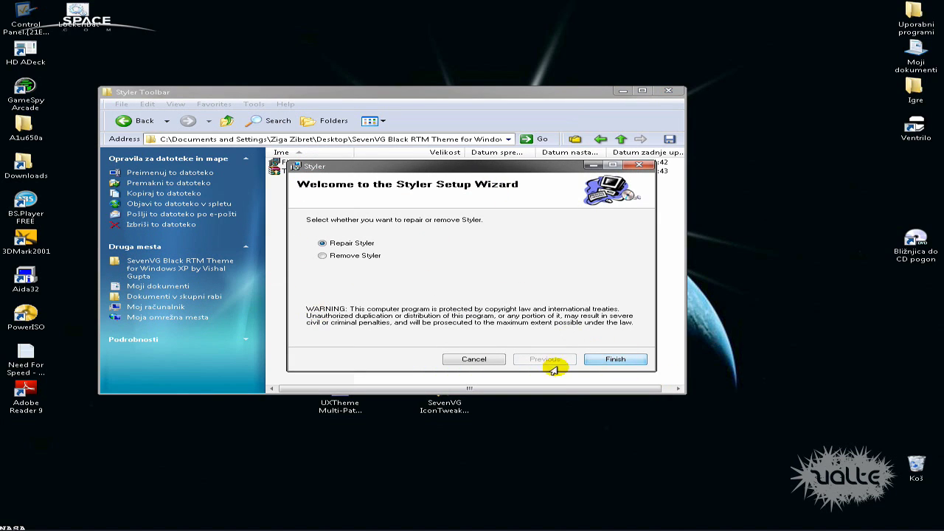
- Cancel and quit the Styler setup wizard, close the interrupted page, and select Then Run Me.exe
{"action": "left_click", "coordinate": [468, 360]}
{"action": "left_click", "coordinate": [492, 286]}
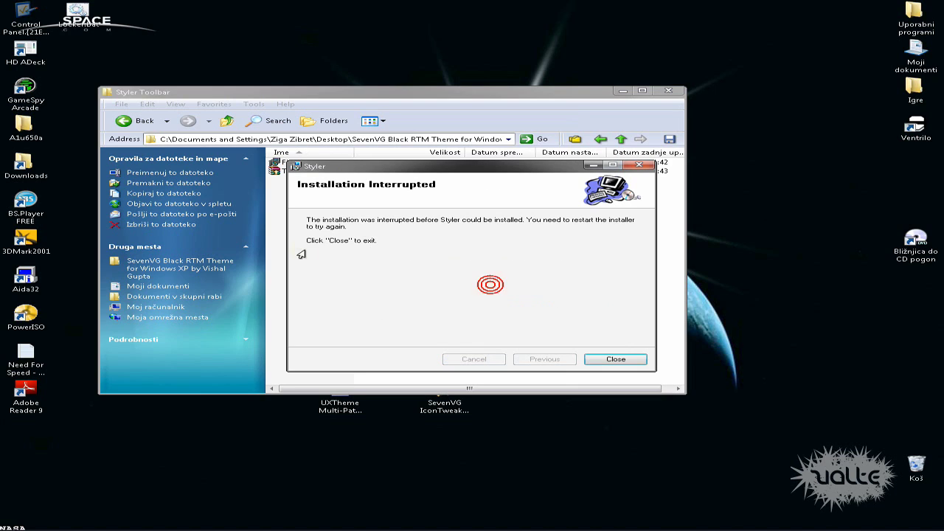
{"action": "left_click", "coordinate": [639, 165]}
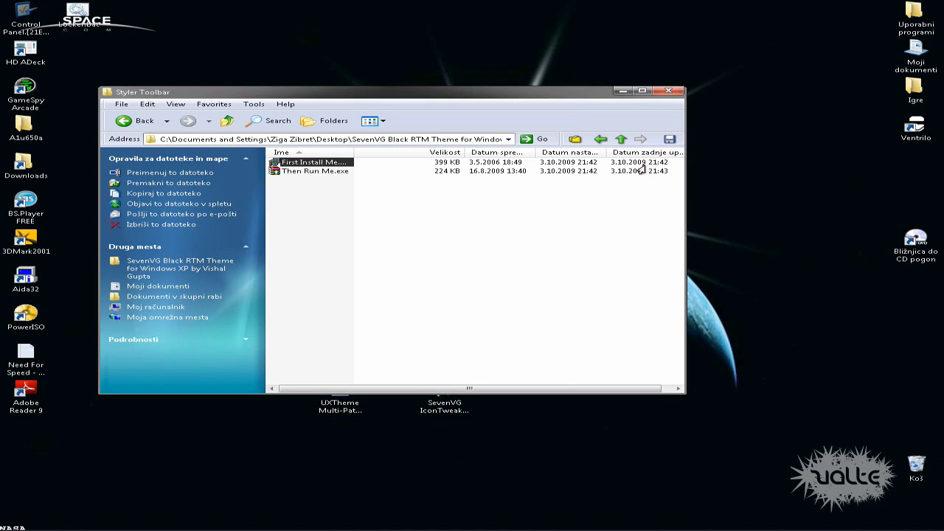
{"action": "left_click", "coordinate": [313, 172]}
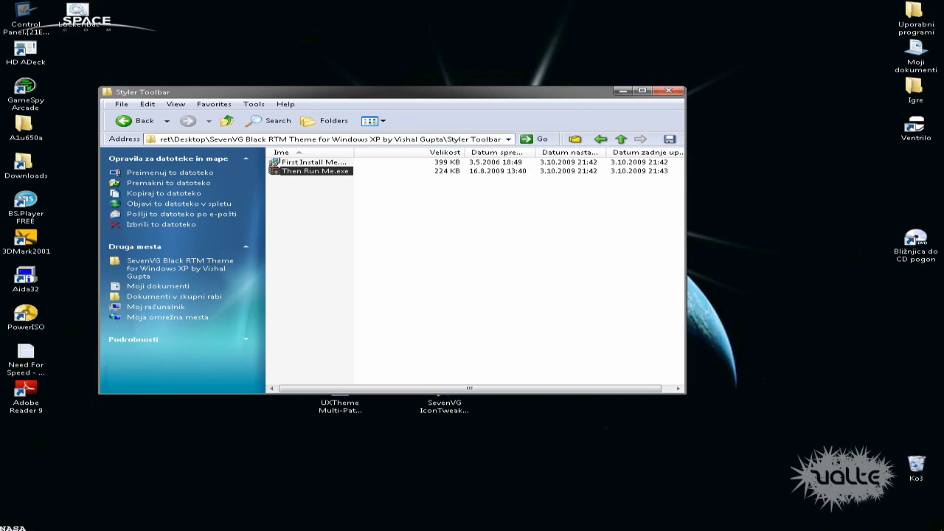
- Check the SevenVGBL style in Styler's tray settings, then close Styler and the Styler Toolbar folder
{"action": "left_click", "coordinate": [827, 517]}
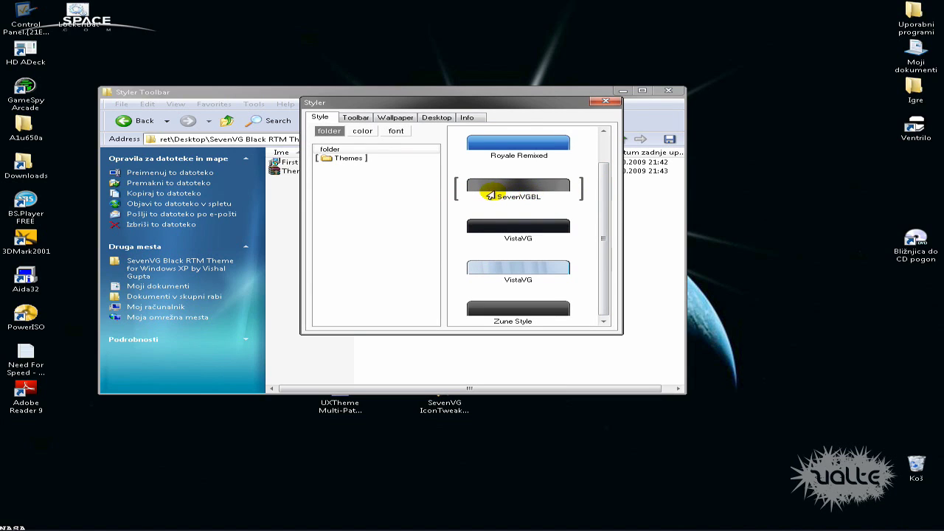
{"action": "left_click", "coordinate": [603, 100]}
{"action": "left_click_drag", "start_coordinate": [573, 96], "coordinate": [635, 47]}
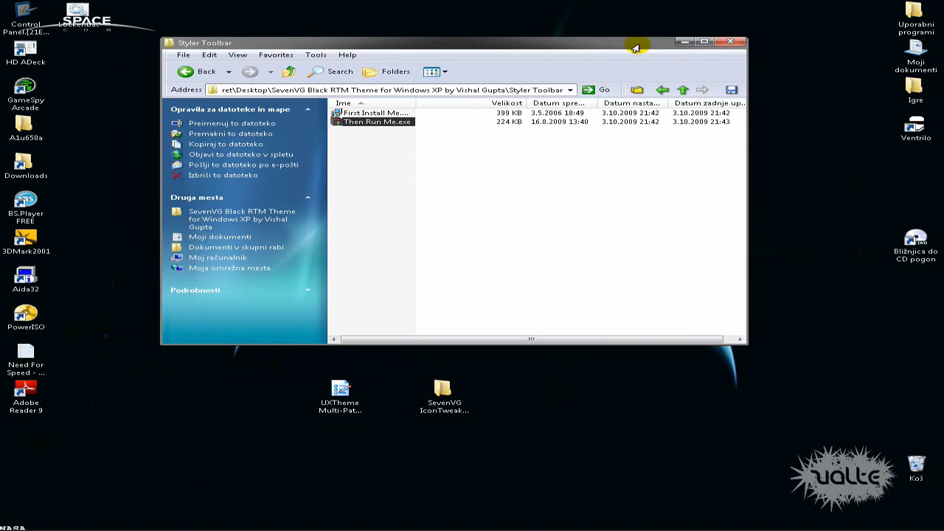
{"action": "left_click", "coordinate": [733, 46]}
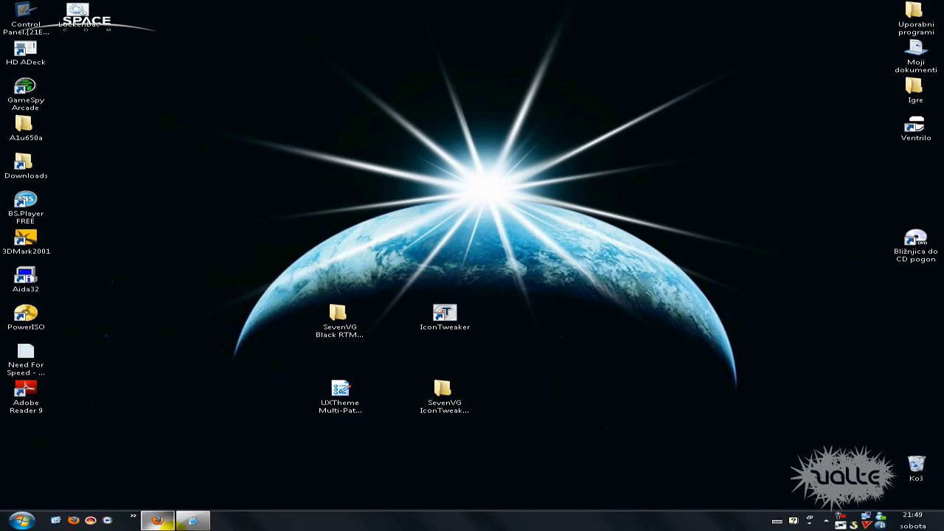
- Back in the Windows 7 guide, scroll to the 2. Icons SevenVG icon pack section, then minimize Firefox
{"action": "left_click", "coordinate": [159, 522]}
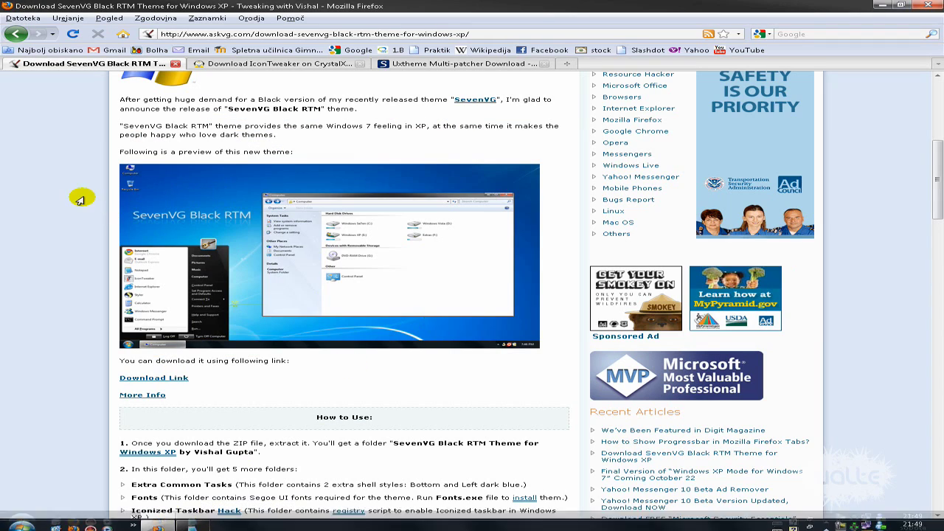
{"action": "left_click", "coordinate": [14, 34]}
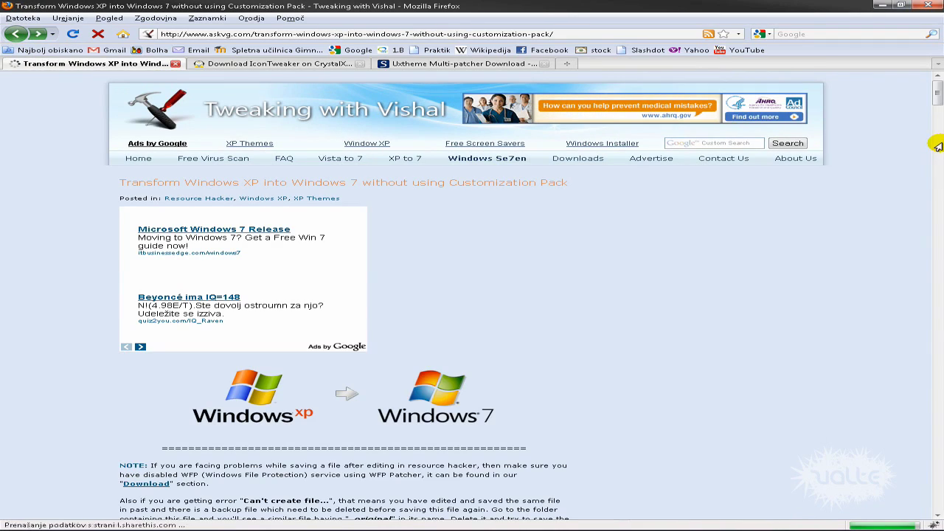
{"action": "scroll", "coordinate": [933, 107], "scroll_direction": "down", "scroll_amount": 10}
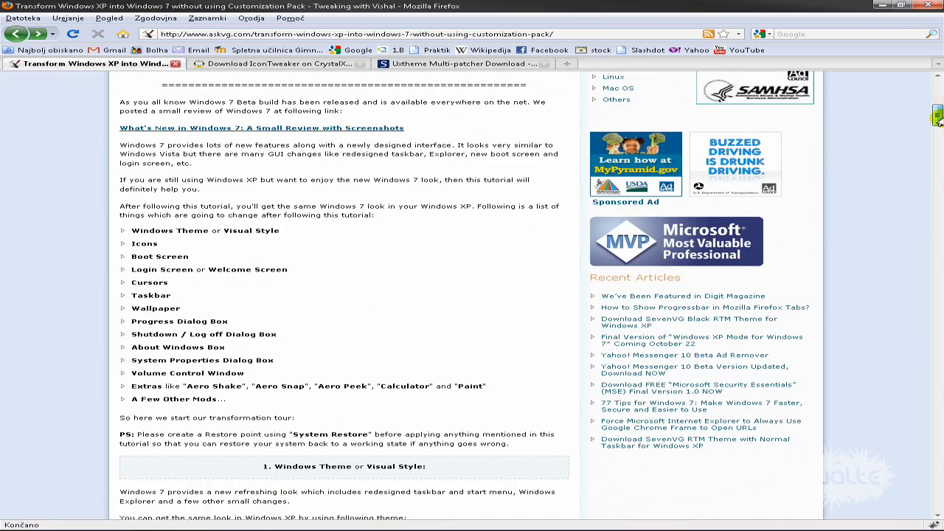
{"action": "left_click_drag", "start_coordinate": [937, 118], "coordinate": [931, 168]}
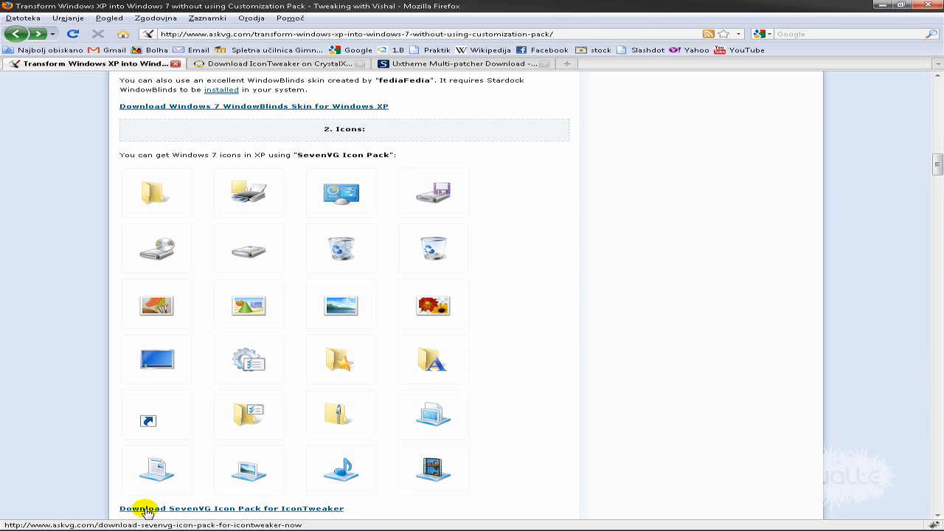
{"action": "mouse_move", "coordinate": [157, 527]}
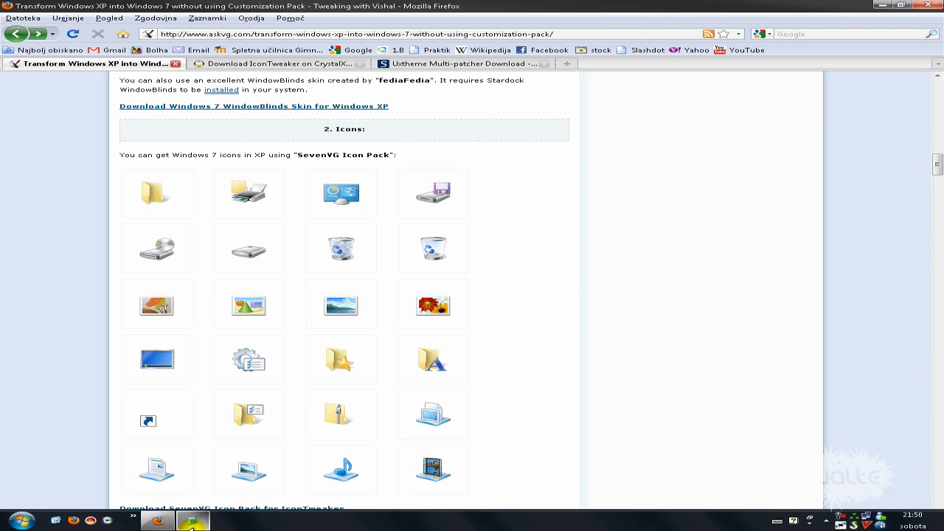
{"action": "left_click", "coordinate": [157, 523]}
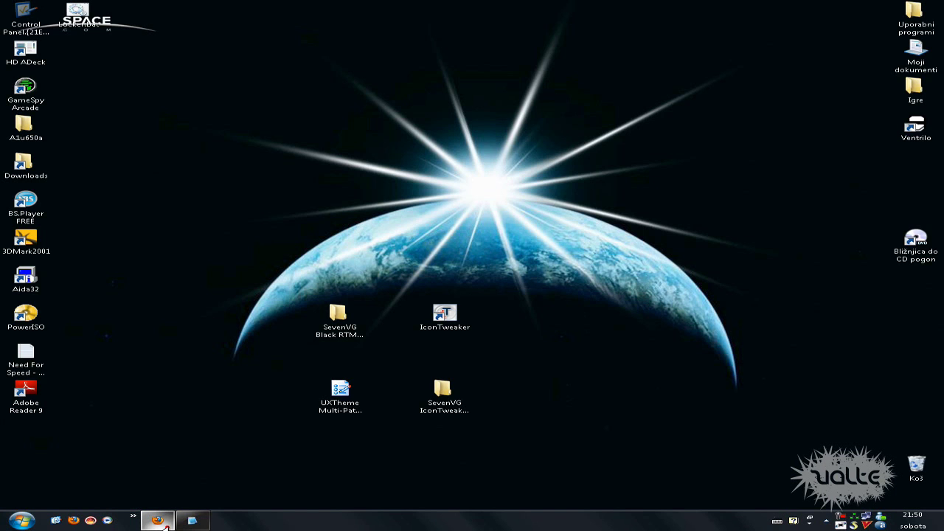
- Place the SevenVG IconTweaker folder beside IconTweaker, launch IconTweaker and start installing a new icon theme
{"action": "left_click", "coordinate": [458, 326]}
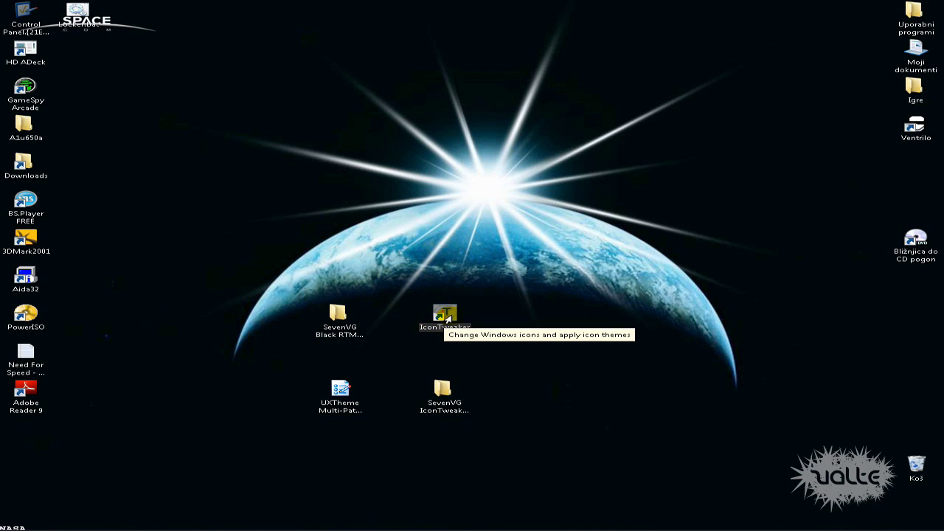
{"action": "left_click_drag", "start_coordinate": [443, 389], "coordinate": [547, 332]}
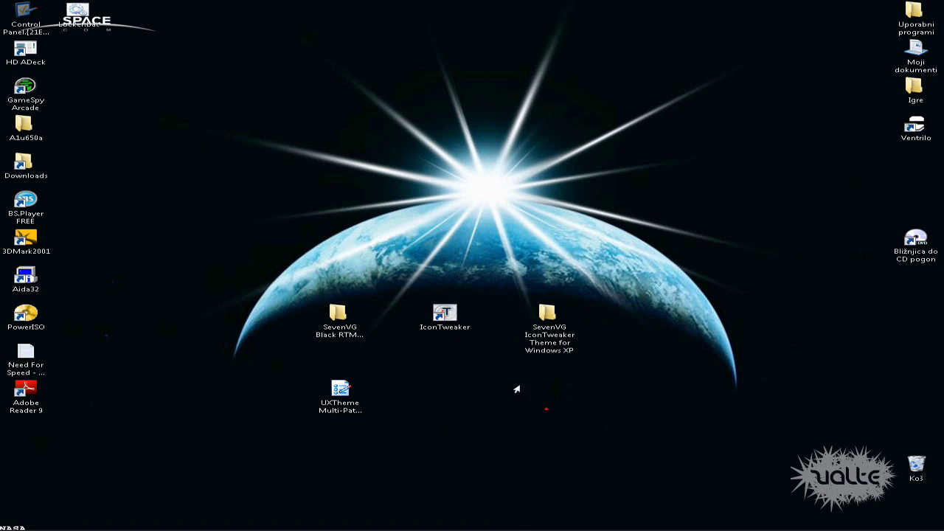
{"action": "double_click", "coordinate": [439, 317]}
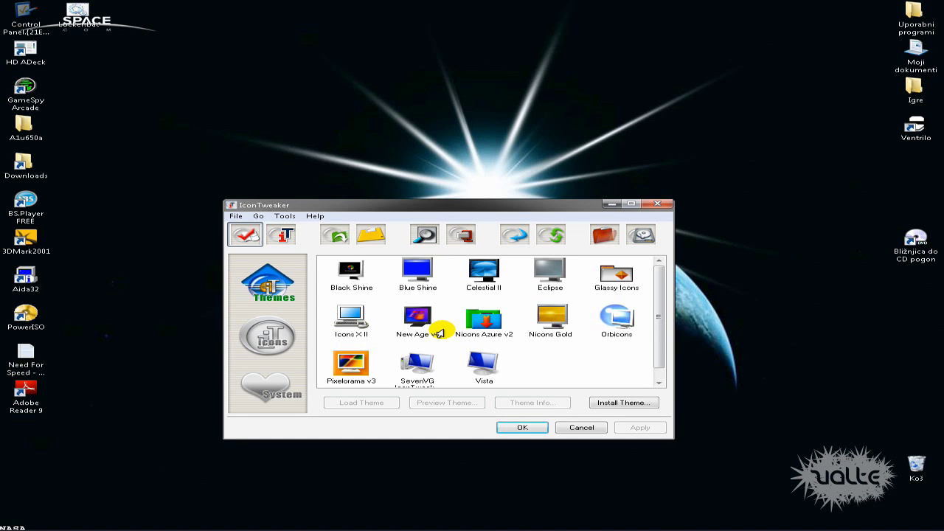
{"action": "scroll", "coordinate": [664, 327], "scroll_direction": "down", "scroll_amount": 1}
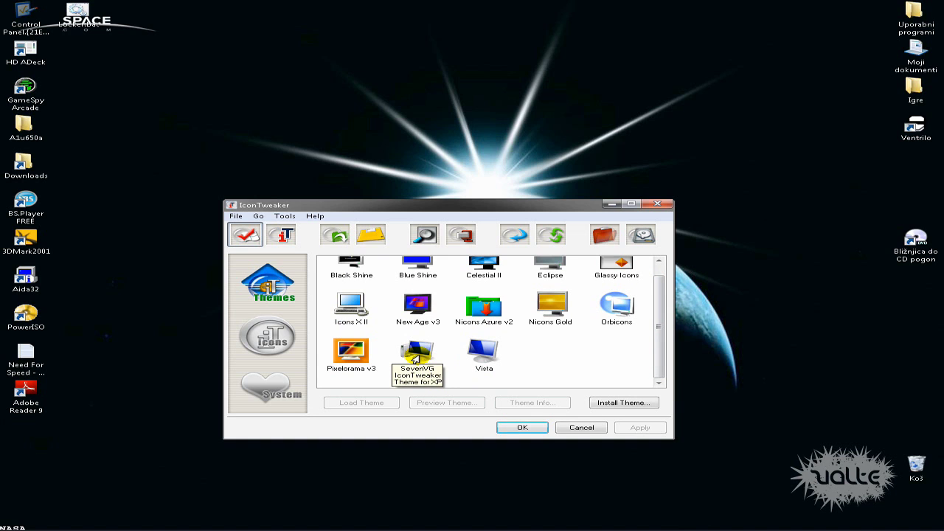
{"action": "mouse_move", "coordinate": [558, 206]}
{"action": "left_mouse_down"}
{"action": "mouse_move", "coordinate": [554, 215]}
{"action": "mouse_move", "coordinate": [545, 199]}
{"action": "left_mouse_up"}
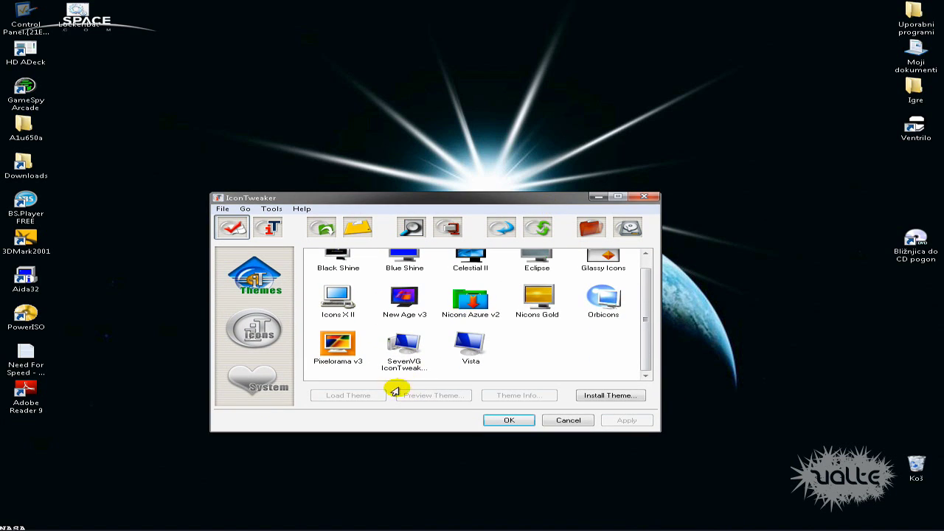
{"action": "left_click", "coordinate": [609, 397]}
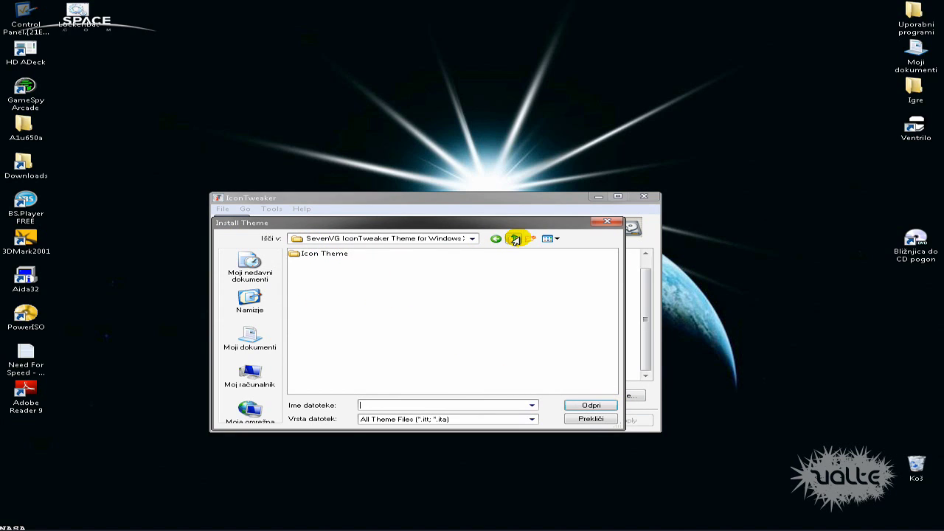
- Load the SevenVG theme file from the Icon Theme folder and confirm copying it into IconTweaker
{"action": "double_click", "coordinate": [317, 255]}
{"action": "left_click", "coordinate": [340, 254]}
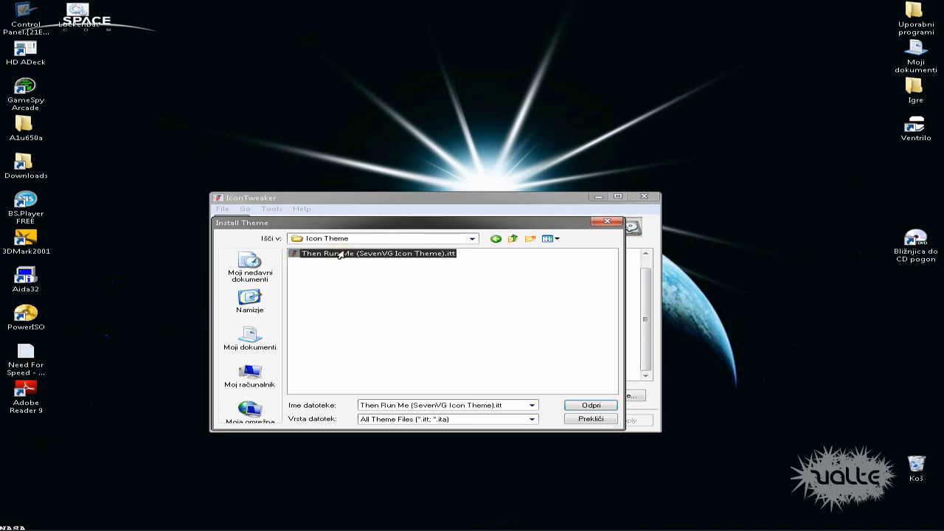
{"action": "left_click", "coordinate": [591, 405]}
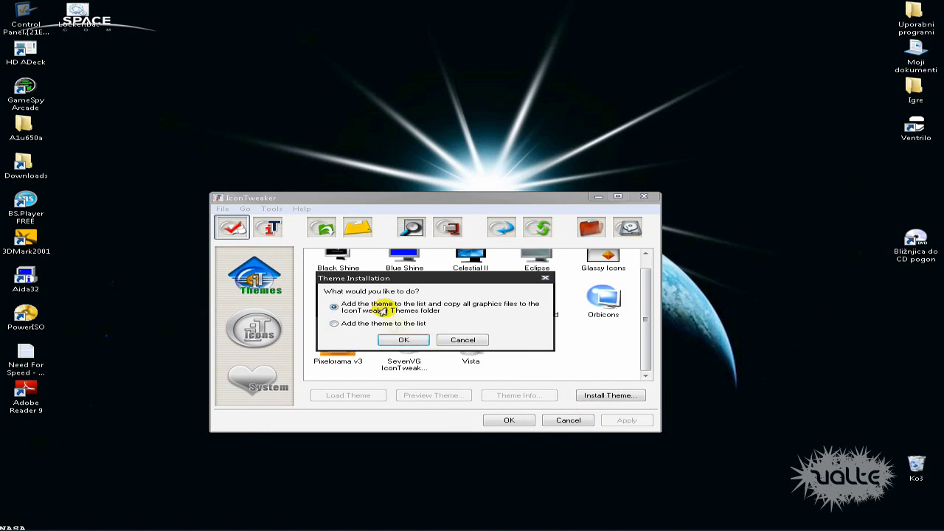
{"action": "left_click", "coordinate": [403, 340]}
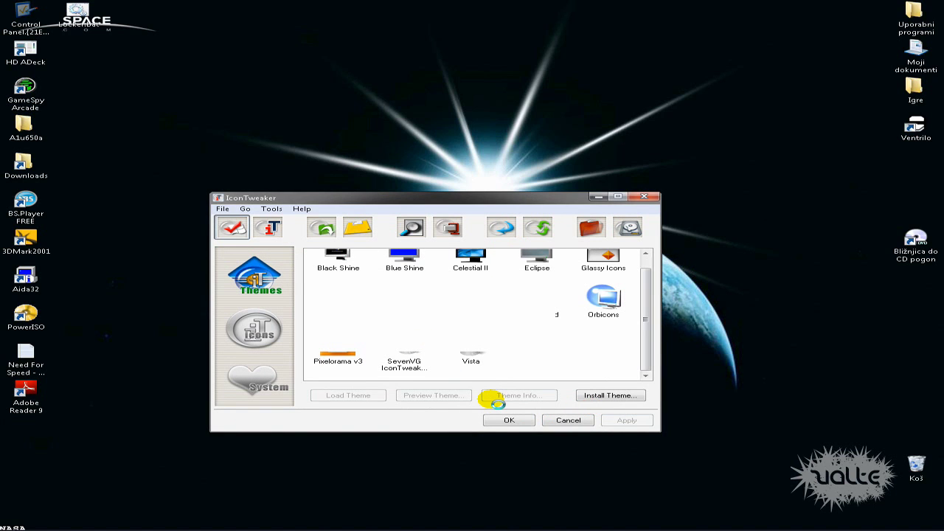
- Delete the duplicate SevenVG (2) theme, then load the SevenVG icon theme
{"action": "left_click", "coordinate": [538, 368]}
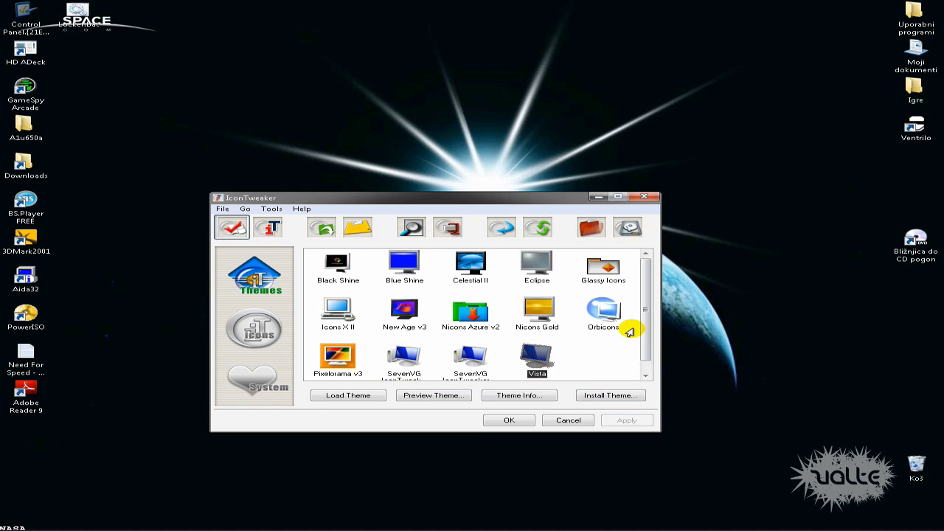
{"action": "scroll", "coordinate": [636, 347], "scroll_direction": "down", "scroll_amount": 1}
{"action": "left_click", "coordinate": [472, 350]}
{"action": "key", "text": "Delete"}
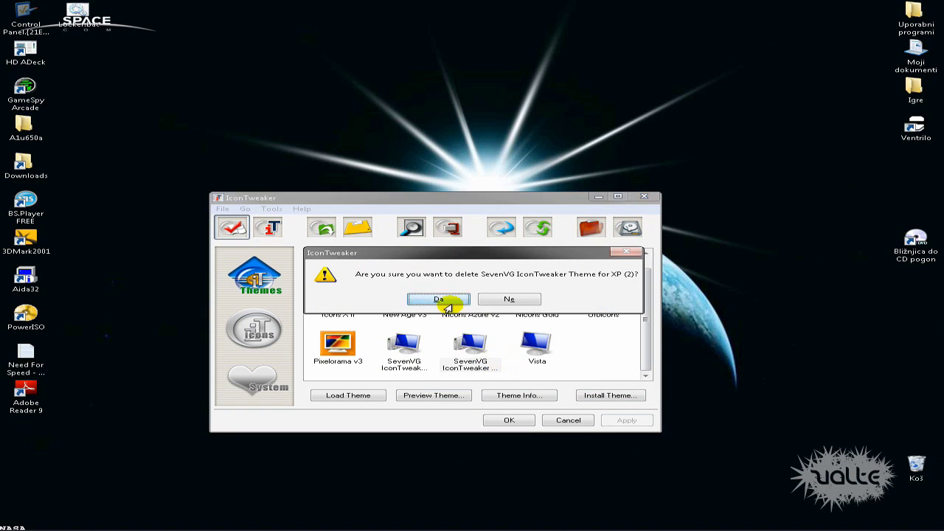
{"action": "left_click", "coordinate": [443, 300]}
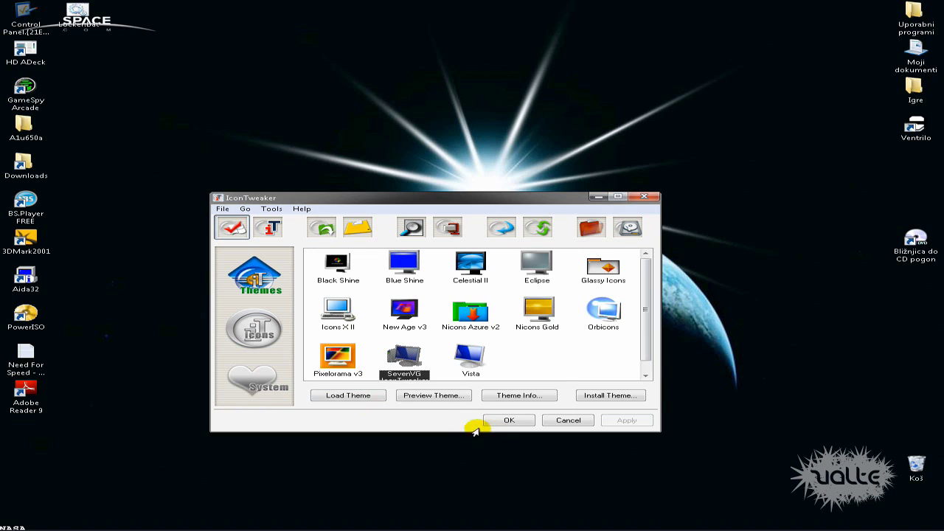
{"action": "left_click", "coordinate": [346, 395]}
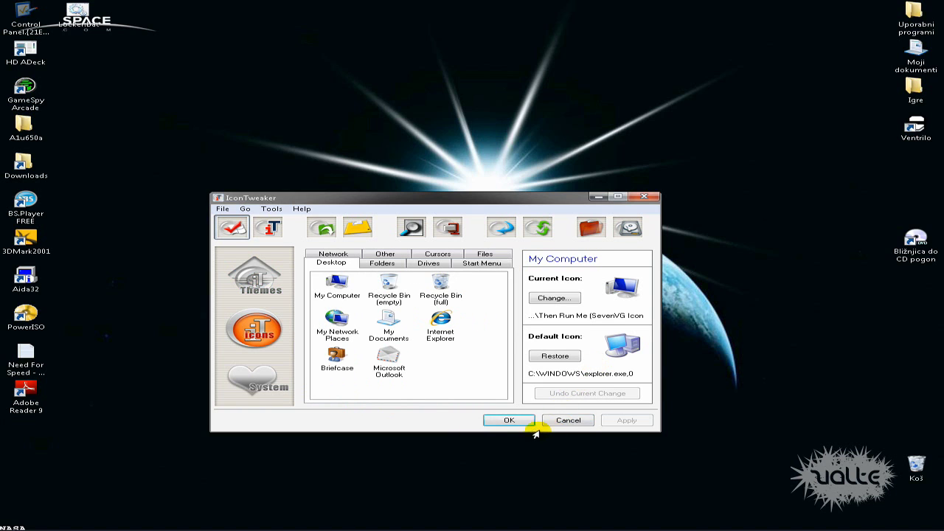
- Confirm with OK to apply the SevenVG icons and close IconTweaker, then bring Firefox forward
{"action": "left_click", "coordinate": [506, 421]}
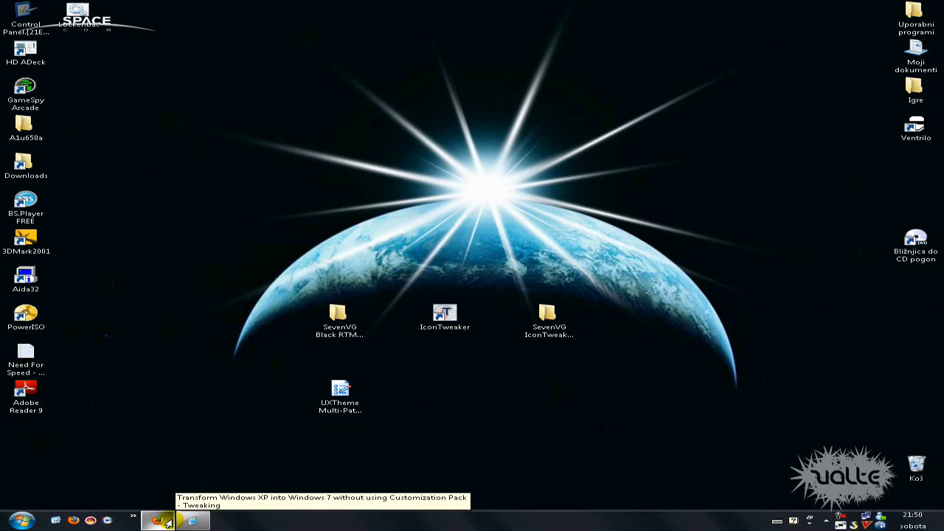
{"action": "left_click", "coordinate": [168, 521]}
- Scroll the askvg guide past the boot screen section to the Aero Shake, Snap, Peek and Calculator section
{"action": "left_click_drag", "start_coordinate": [935, 168], "coordinate": [932, 192]}
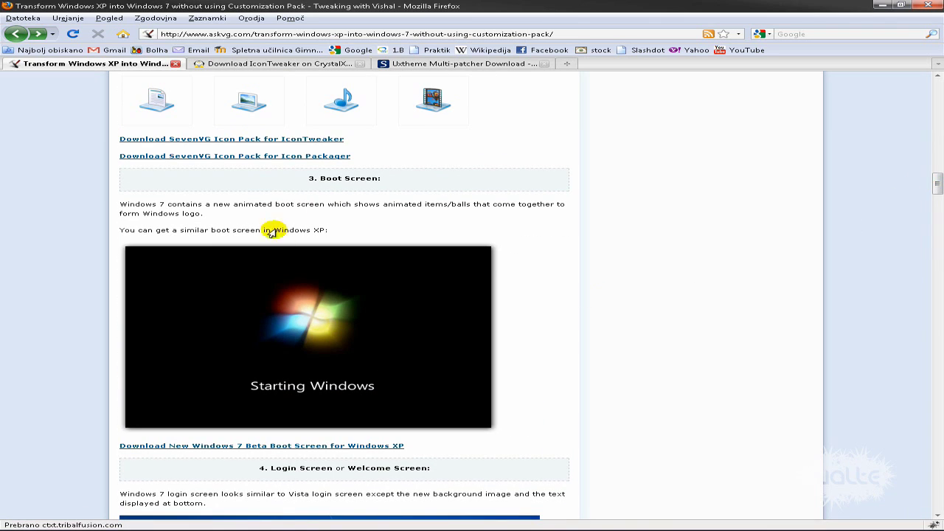
{"action": "scroll", "coordinate": [784, 229], "scroll_direction": "down", "scroll_amount": 1}
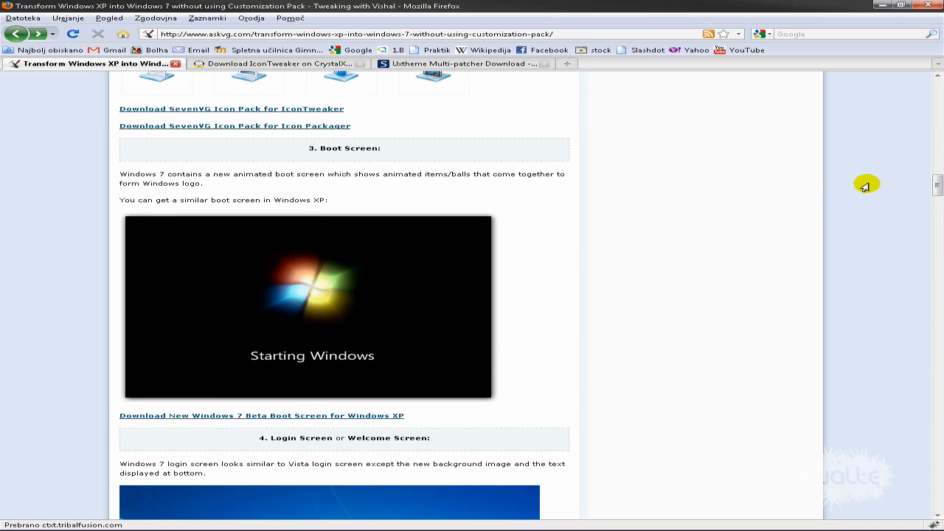
{"action": "left_click_drag", "start_coordinate": [935, 185], "coordinate": [926, 360]}
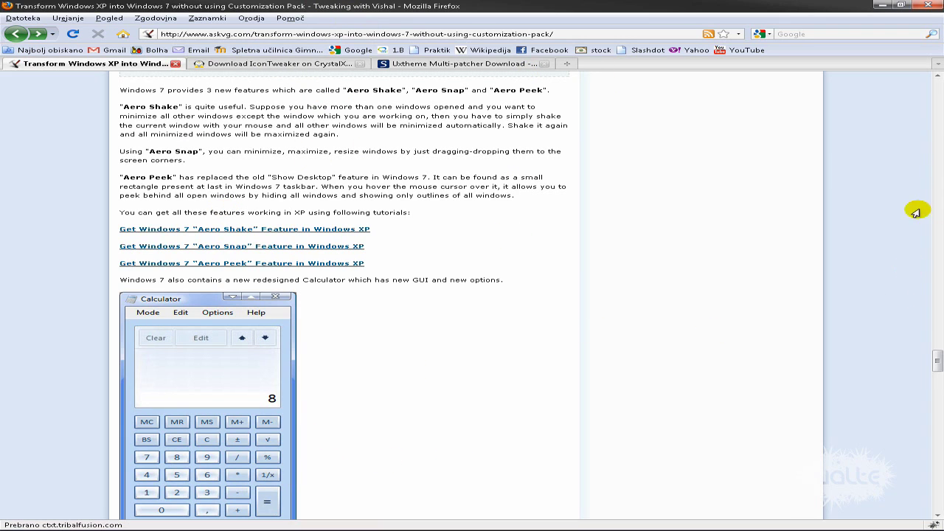
- Scroll the guide down past the Cursors section to Taskbar, then minimise Firefox to the desktop
{"action": "left_click_drag", "start_coordinate": [937, 360], "coordinate": [912, 206]}
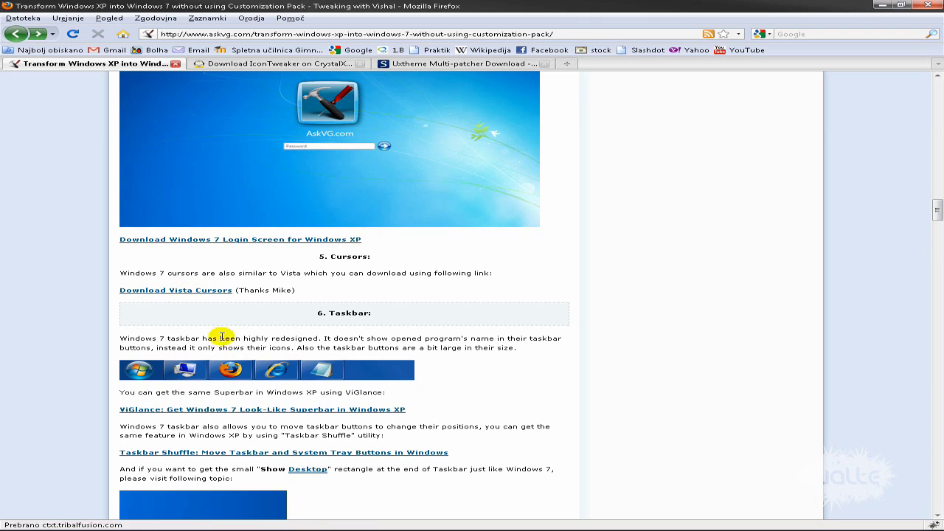
{"action": "mouse_move", "coordinate": [160, 524]}
{"action": "left_click", "coordinate": [159, 523]}
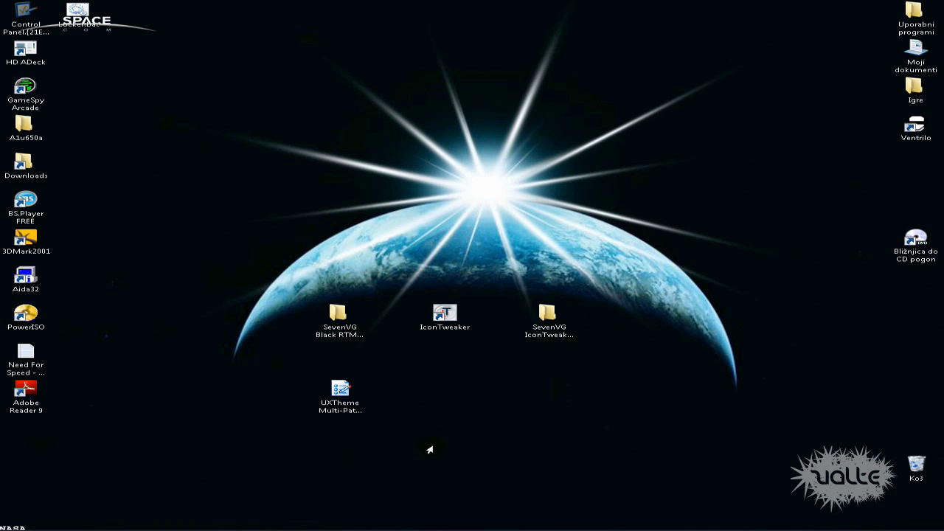
{"action": "double_click", "coordinate": [23, 167]}
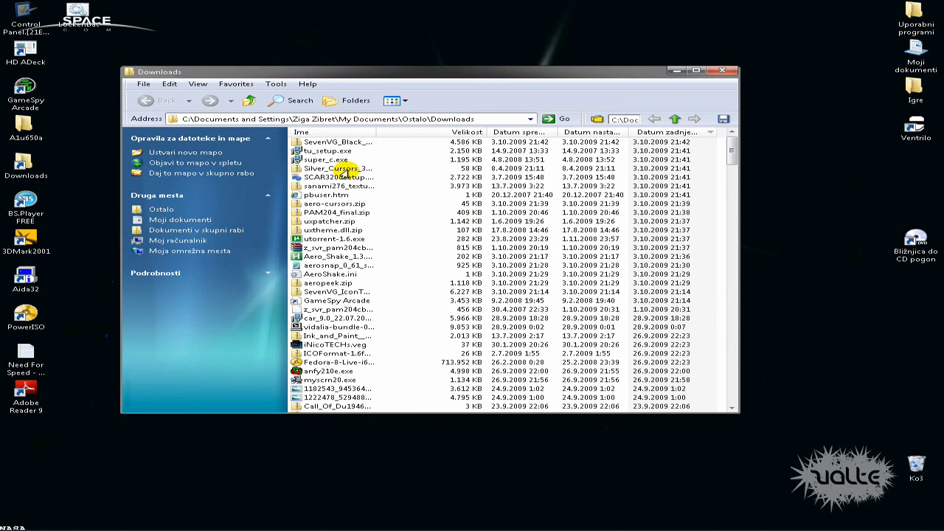
{"action": "double_click", "coordinate": [341, 204]}
{"action": "double_click", "coordinate": [140, 198]}
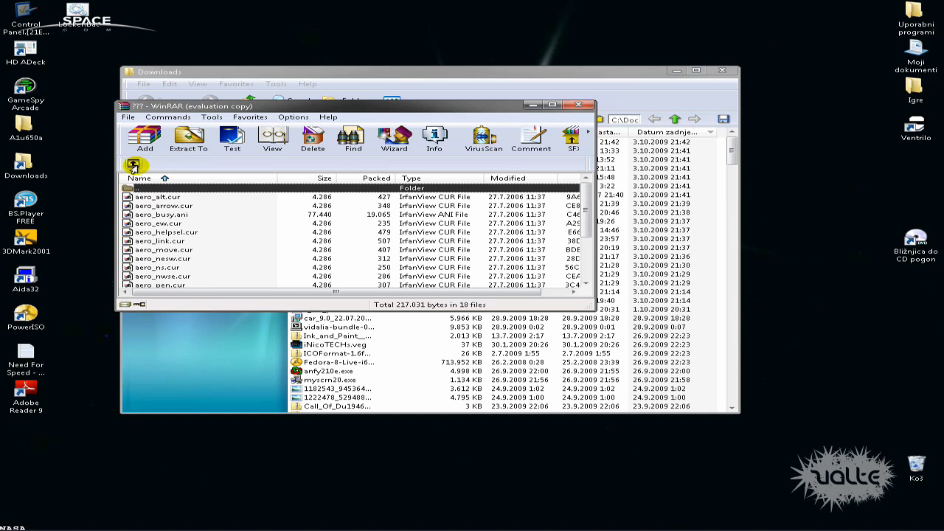
{"action": "left_click", "coordinate": [134, 163]}
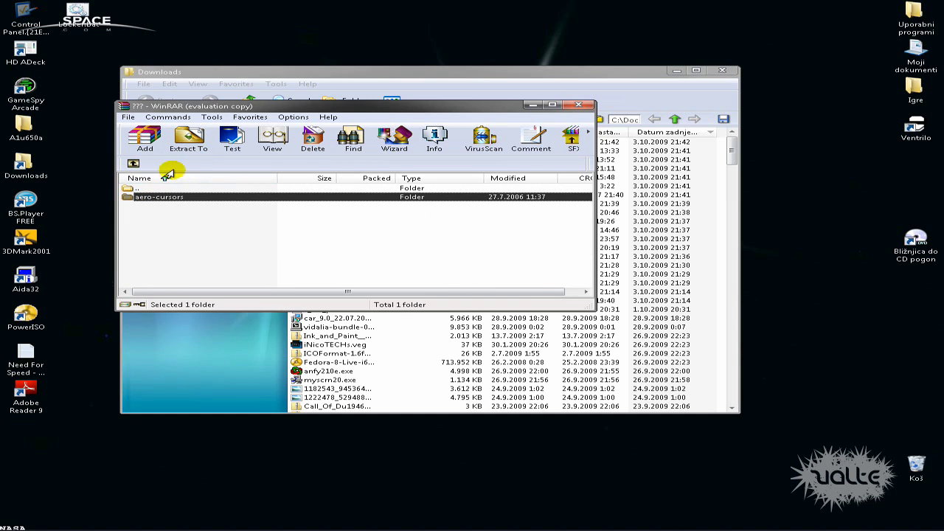
{"action": "left_click", "coordinate": [579, 104]}
{"action": "left_click", "coordinate": [722, 74]}
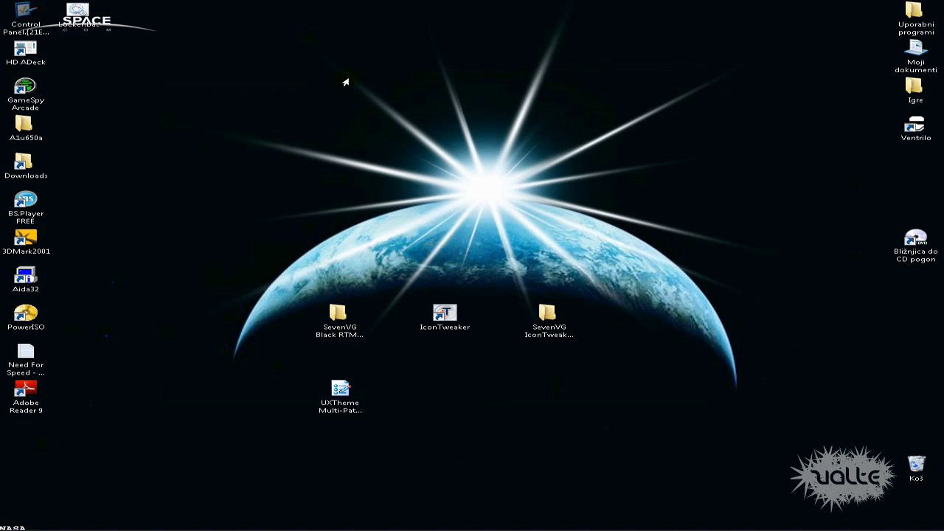
- Open Control Panel's Miška (Mouse) properties on the Kazalci pointers tab
{"action": "left_click", "coordinate": [21, 520]}
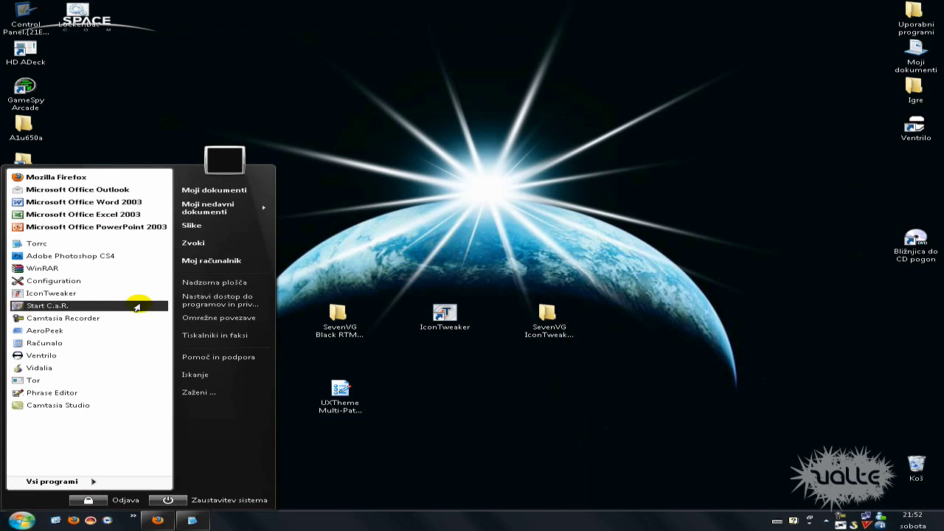
{"action": "left_click", "coordinate": [195, 285]}
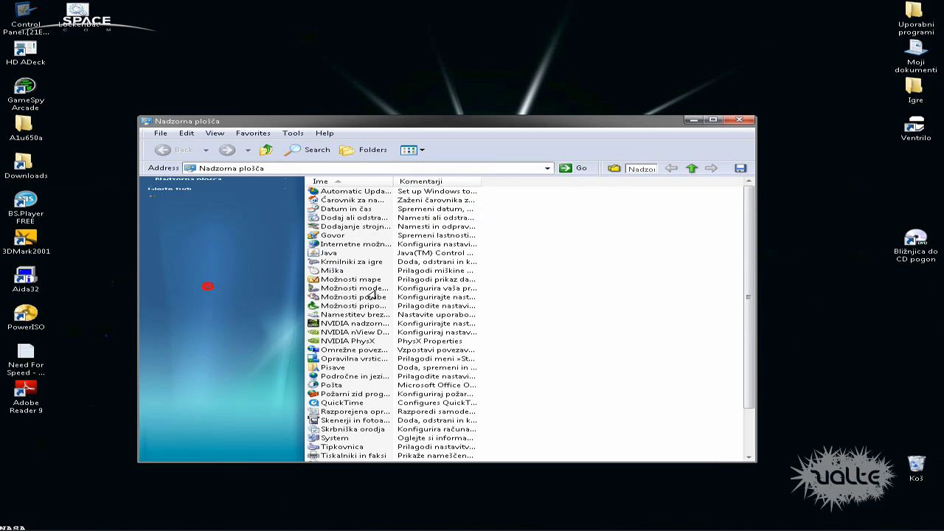
{"action": "double_click", "coordinate": [330, 270]}
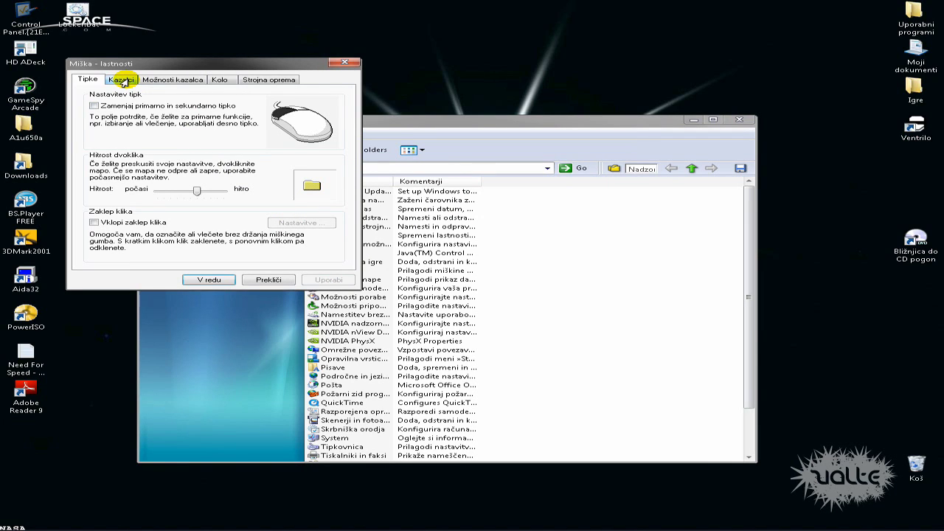
{"action": "left_click", "coordinate": [122, 81]}
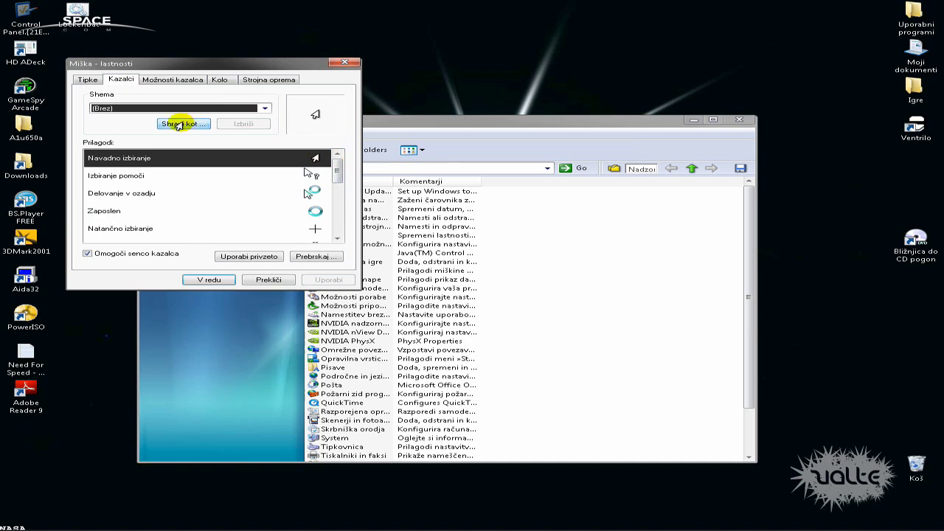
- Set Navadno izbiranje to a cursor from the aero-cursors folder, apply, and close
{"action": "left_click", "coordinate": [313, 258]}
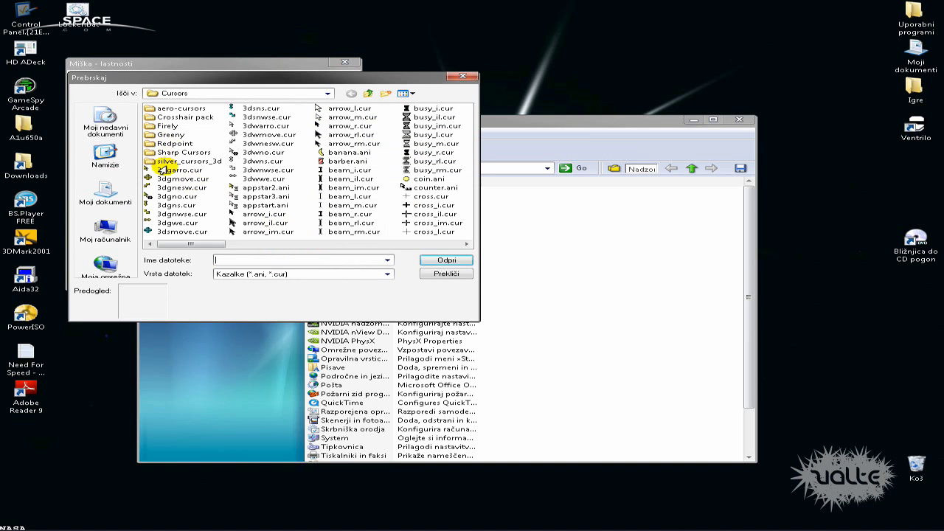
{"action": "double_click", "coordinate": [168, 109]}
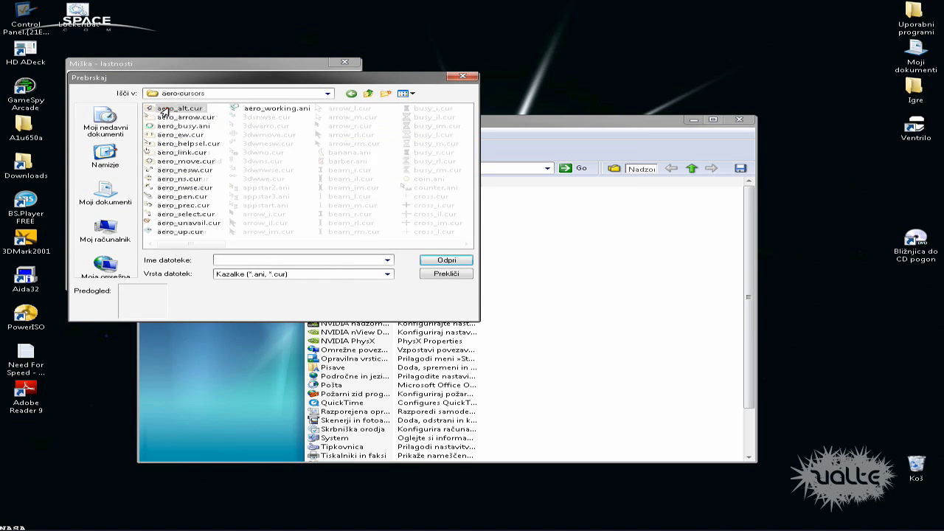
{"action": "left_click", "coordinate": [442, 259]}
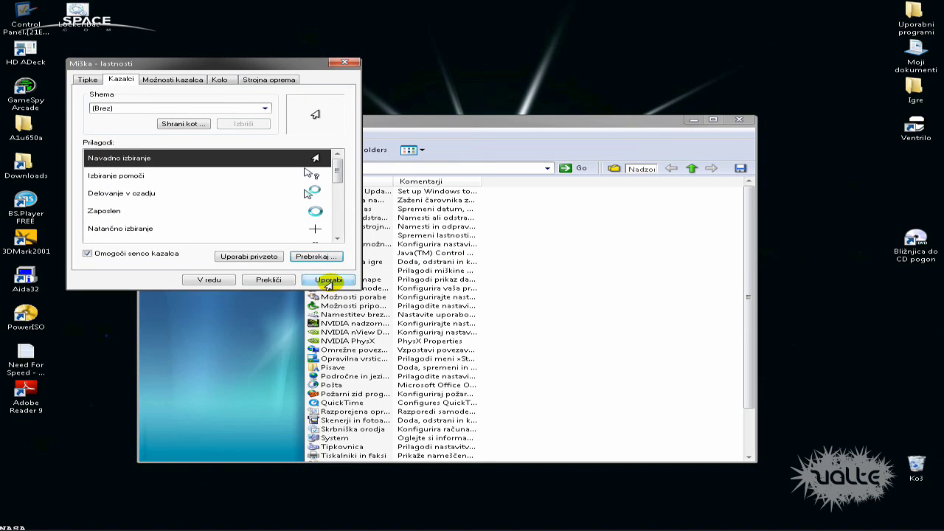
{"action": "left_click", "coordinate": [329, 281]}
{"action": "left_click", "coordinate": [210, 282]}
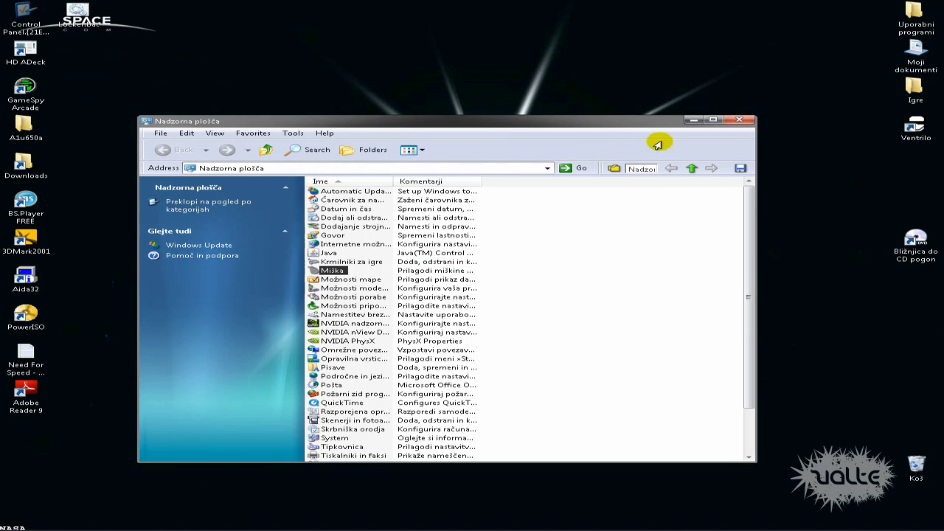